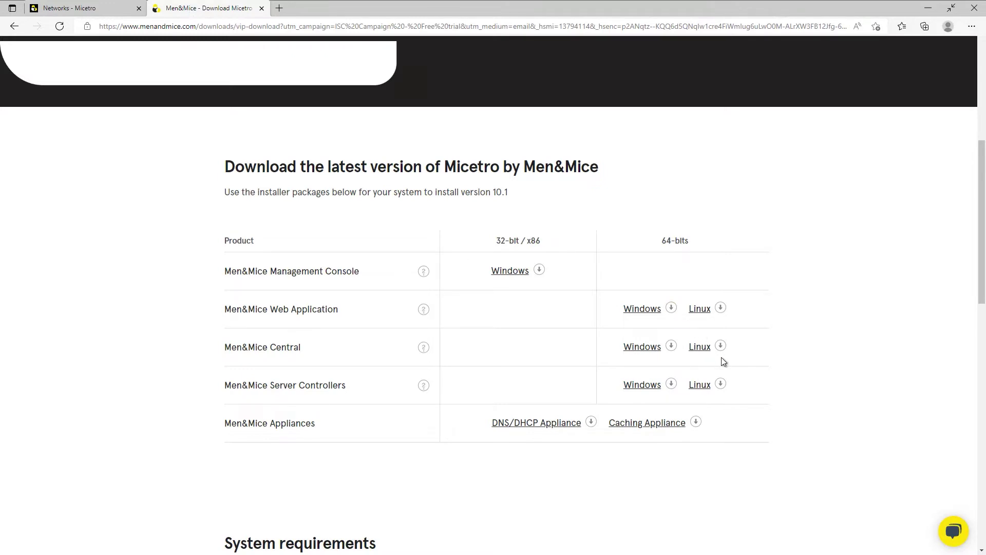
Download the 64-bit Windows package of Men&Mice Server Controllers and launch its installer
left_click(672, 385)
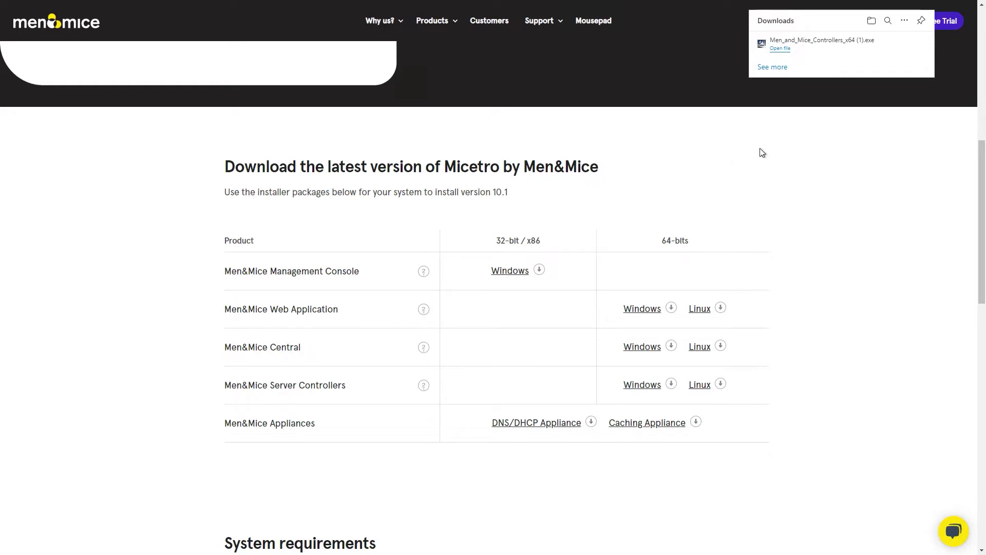
left_click(779, 48)
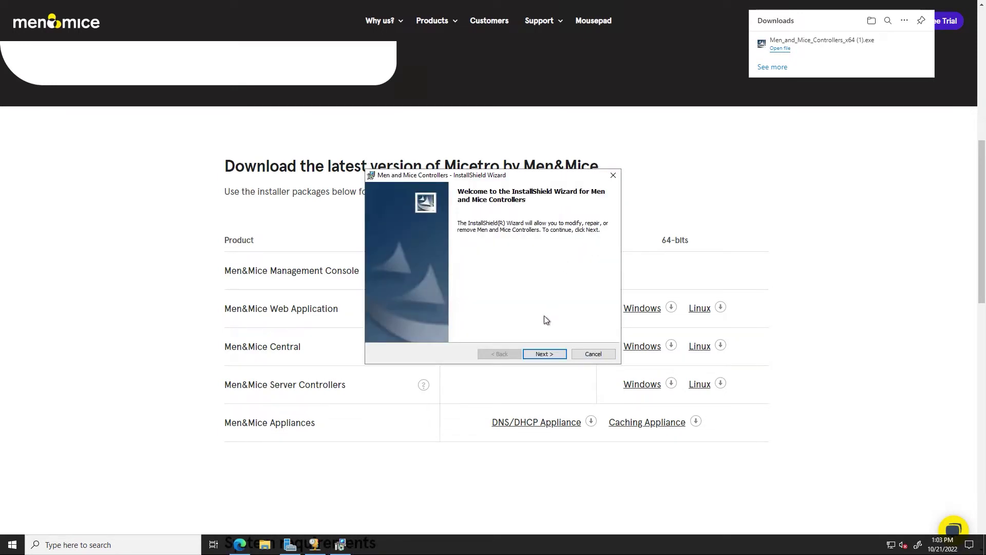
View the installer's program maintenance options, then cancel the setup and exit the wizard
left_click(552, 356)
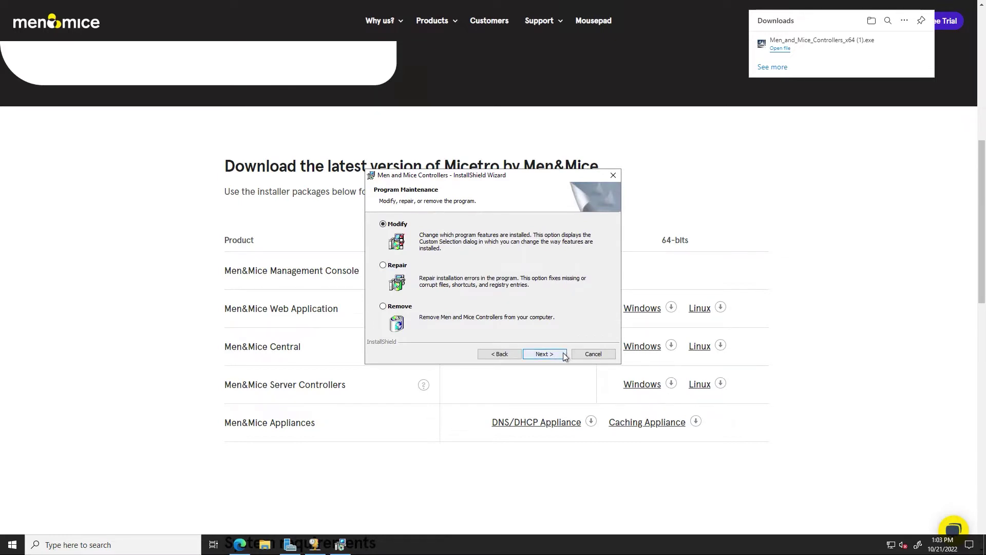
left_click(613, 175)
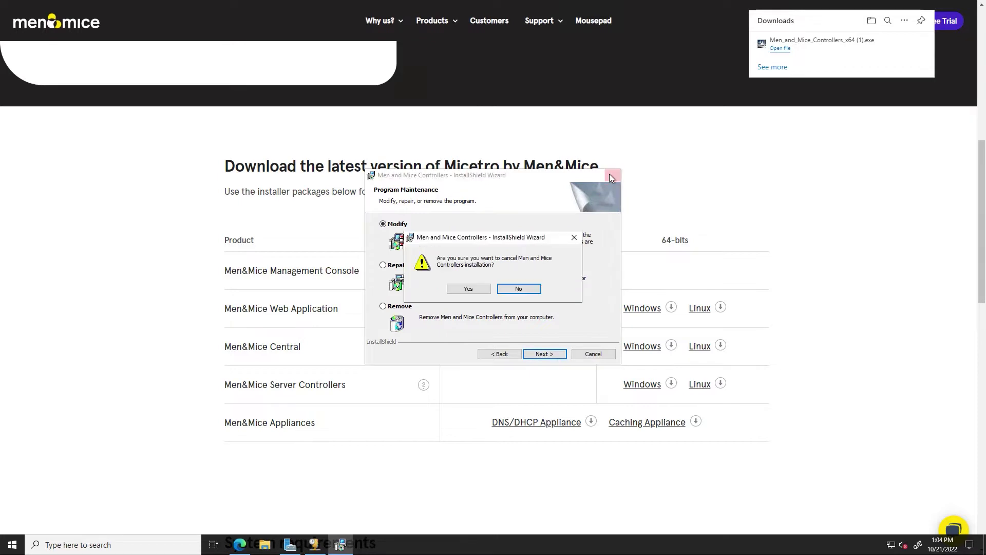
left_click(482, 289)
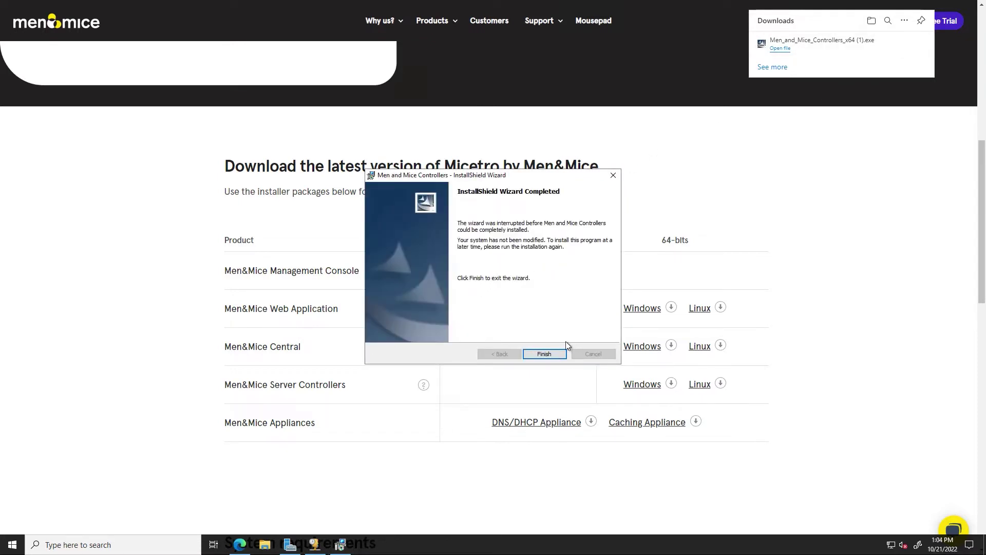
left_click(550, 356)
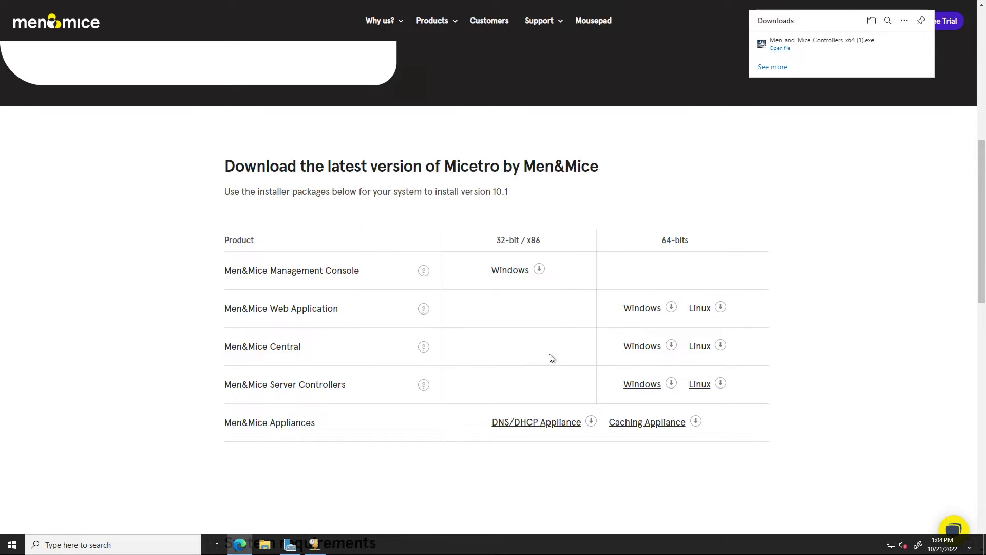
In Server Manager, check the server roles of dc1.micetro.net with the Add Roles and Features wizard, then cancel it
left_click(291, 546)
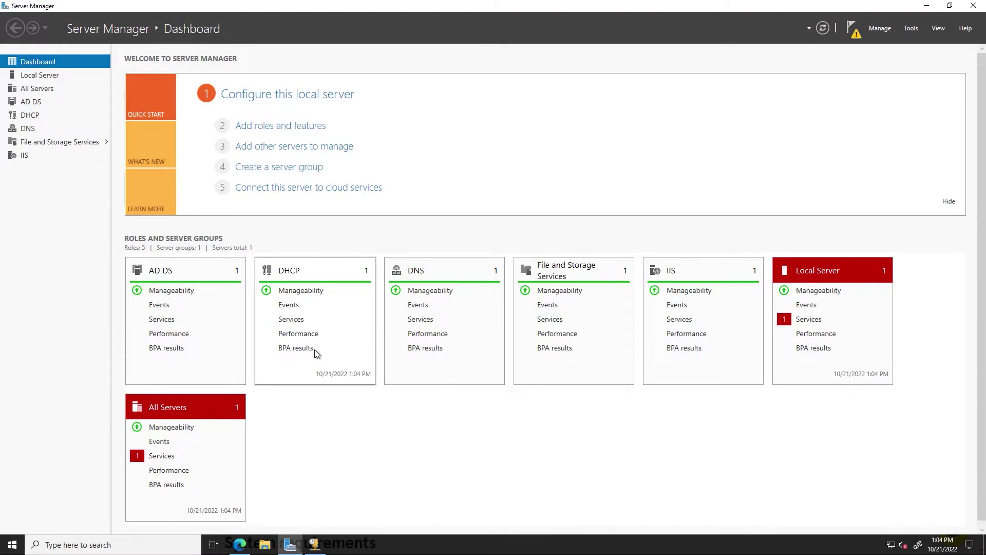
left_click(303, 128)
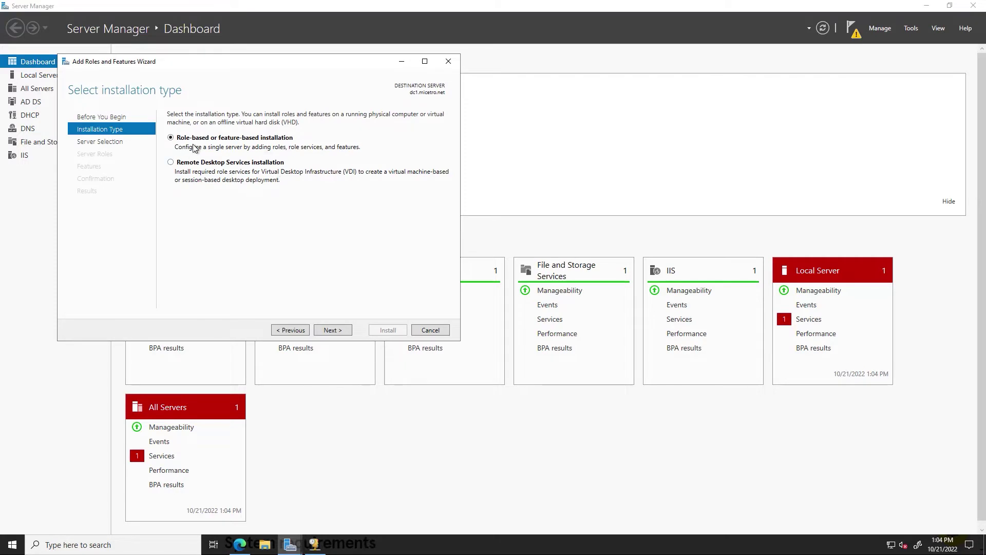
left_click(333, 331)
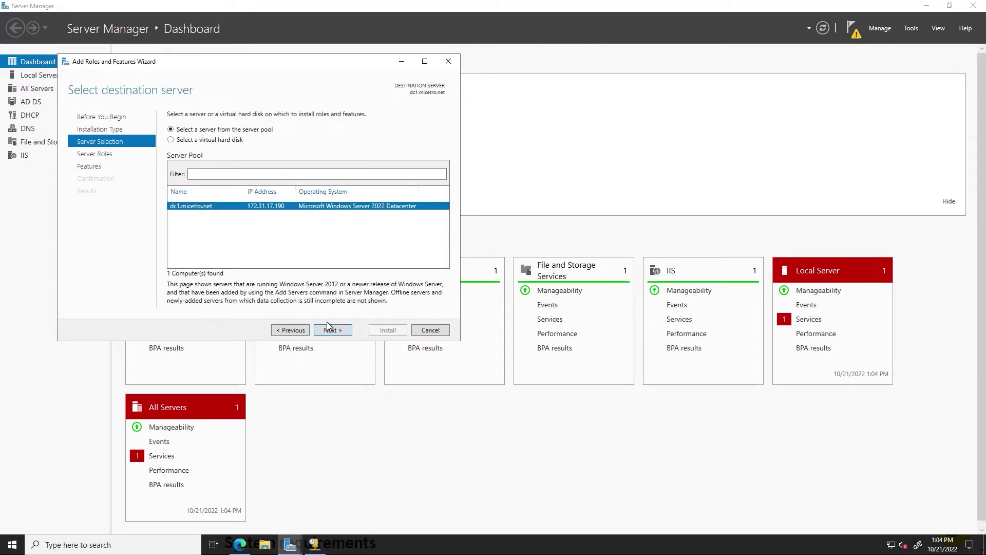
left_click(328, 327)
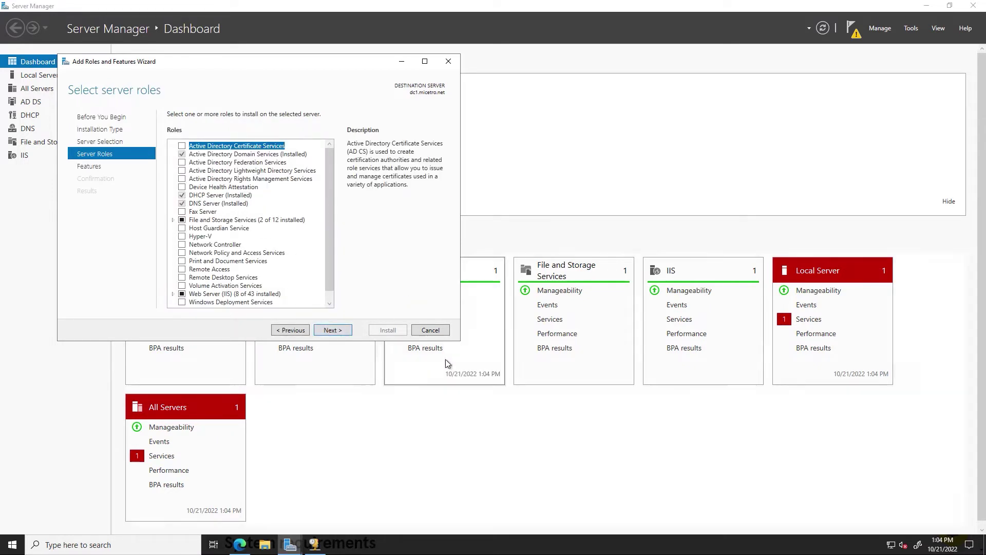
left_click(435, 330)
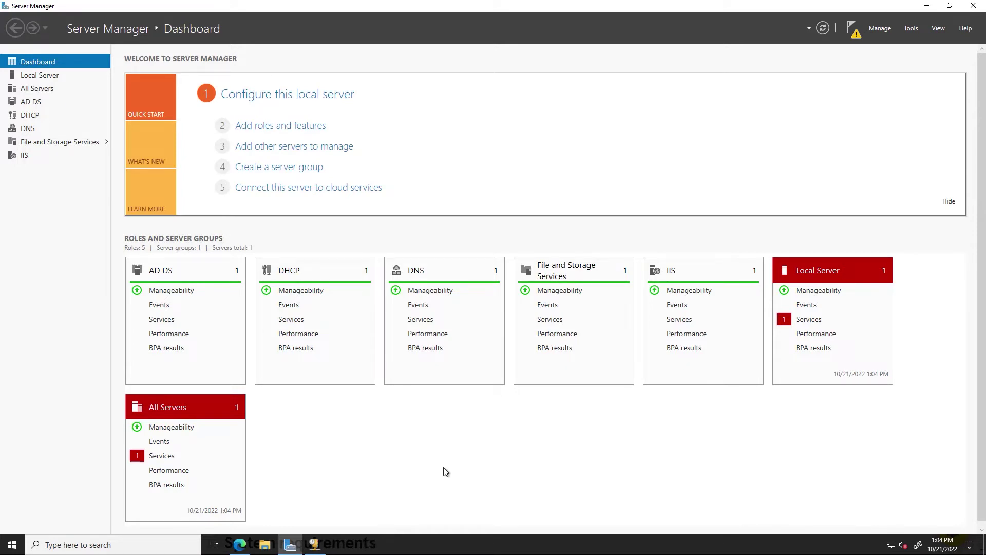
Switch to the DHCP console to view the Demo-Micetro scope's address pool, then return to the browser
left_click(315, 545)
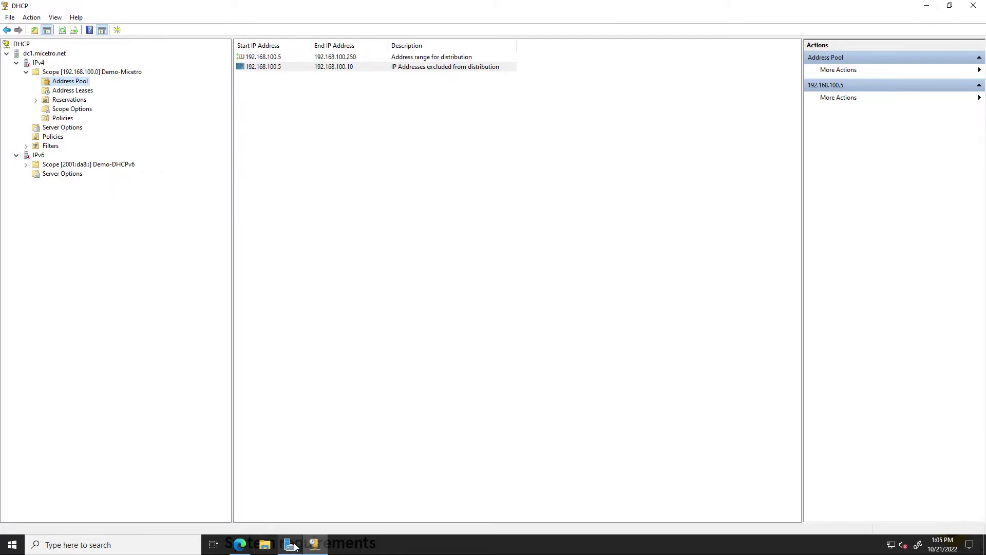
mouse_move(295, 547)
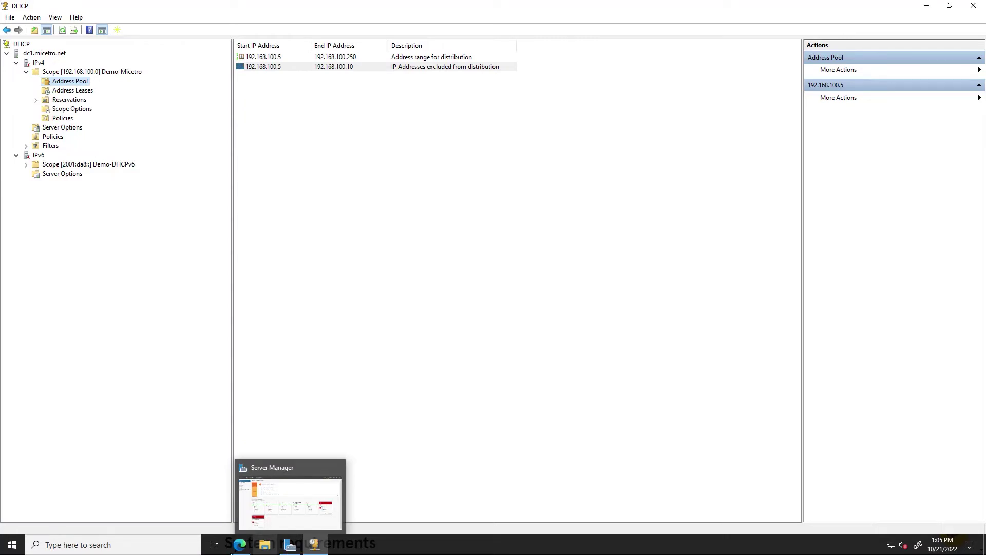
left_click(240, 545)
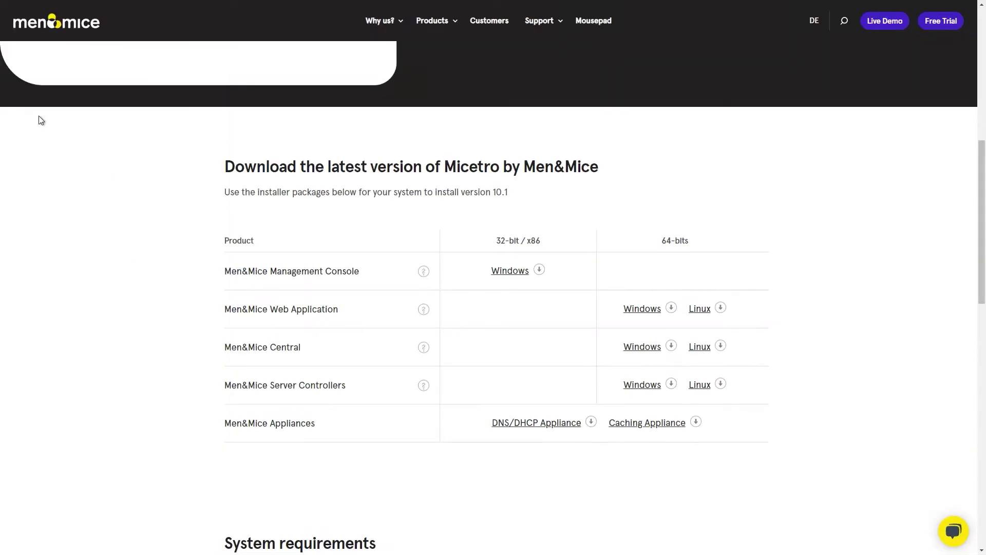
left_click(72, 7)
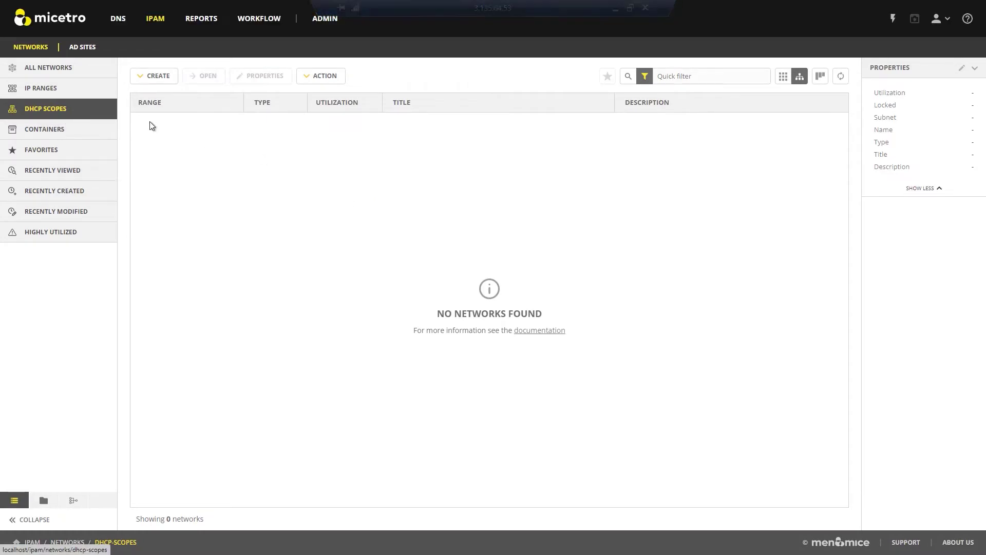
left_click(331, 30)
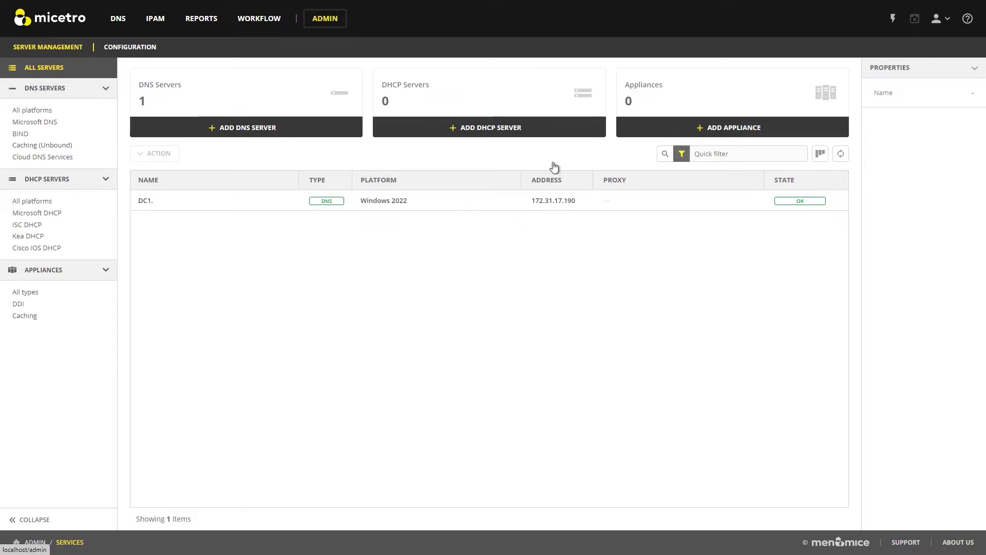
left_click(489, 124)
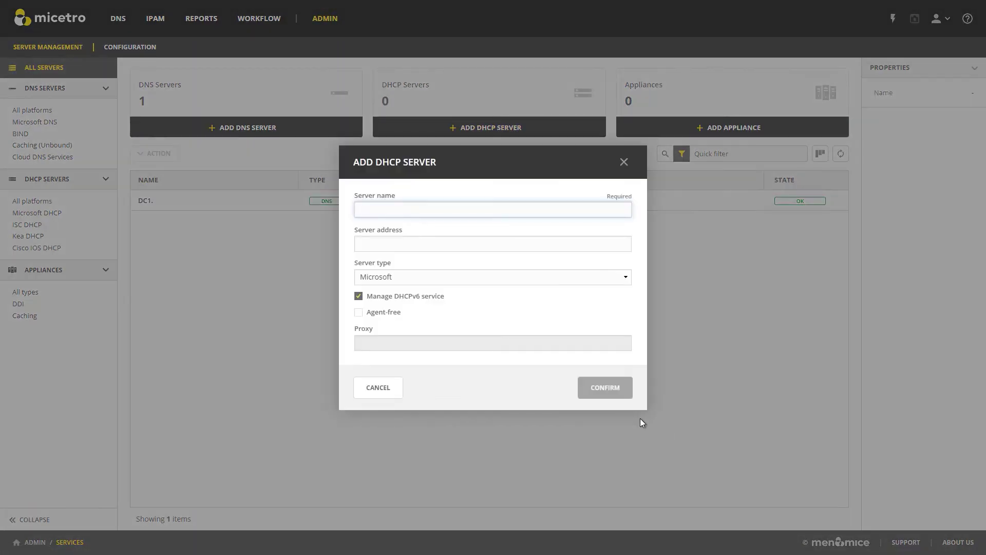
type("DC1")
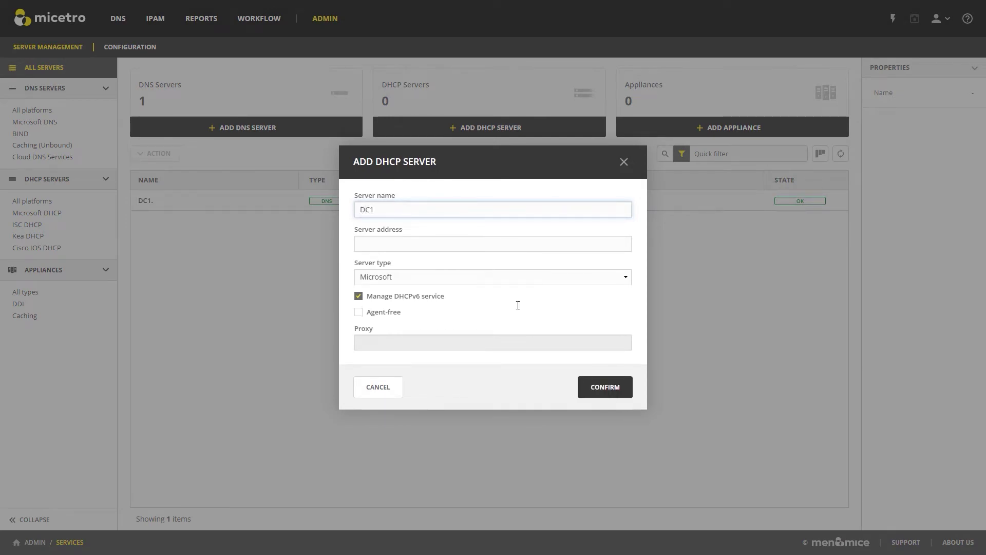
Open a Command Prompt and run ipconfig to find the IP address needed for the DHCP server
left_click(452, 246)
key("super")
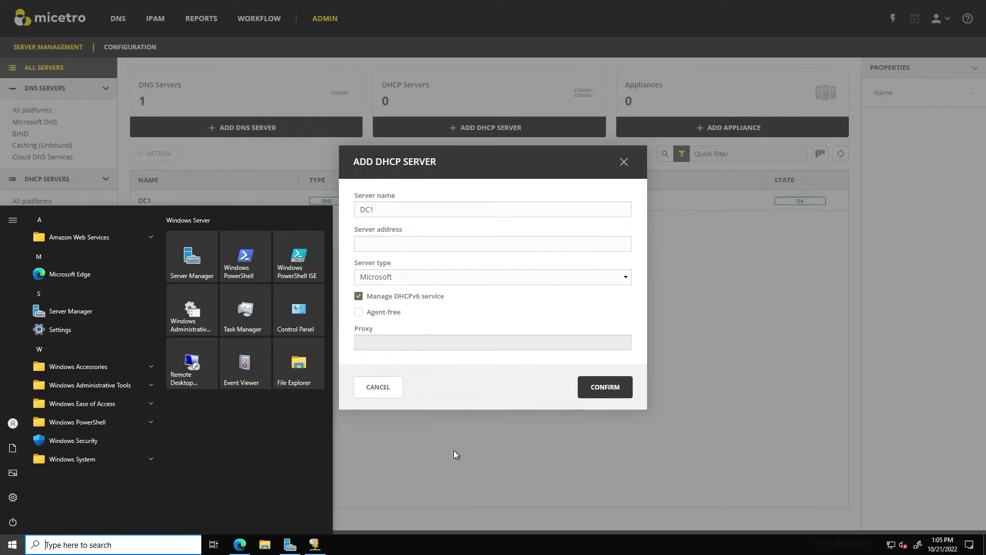
type("cmd")
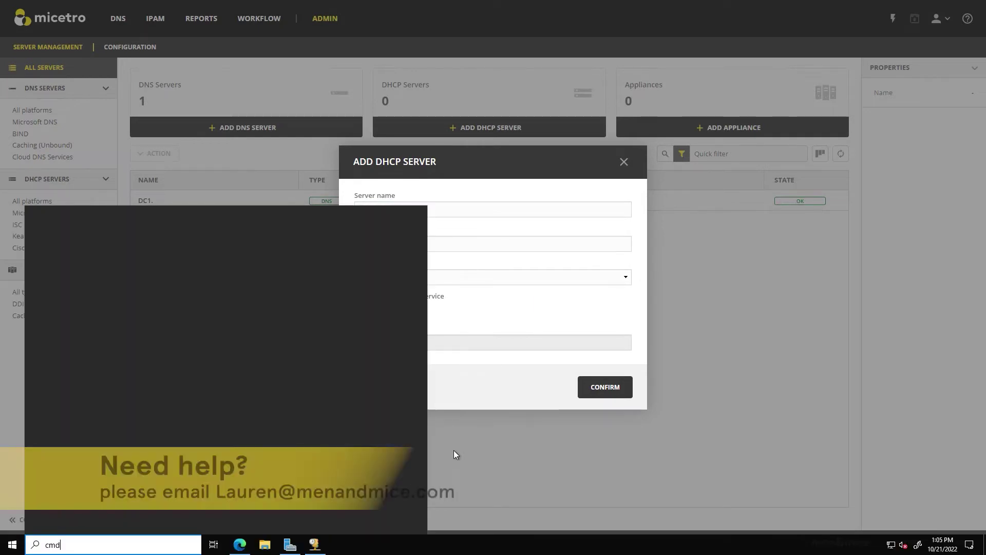
key("Return")
type("ipconfg")
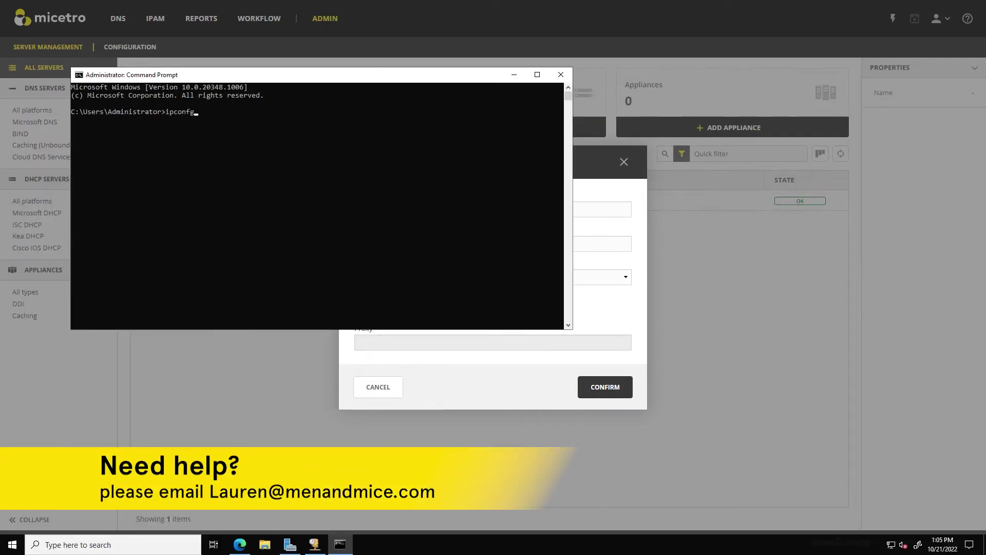
key("BackSpace")
type("ig")
key("Return")
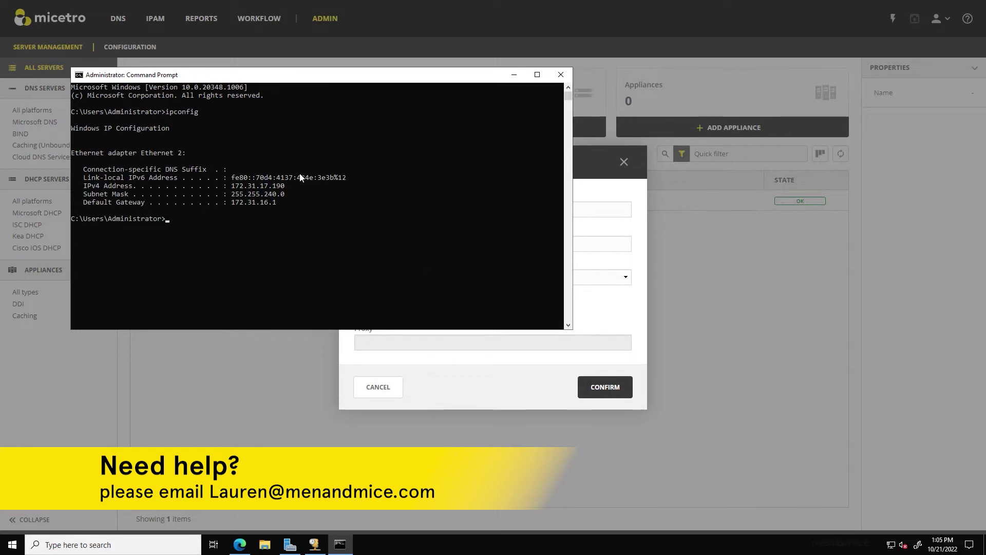
Copy the IPv4 address 172.31.17.190 from the ipconfig output and paste it as the DHCP server's address
left_click_drag(289, 186, 232, 190)
right_click(232, 190)
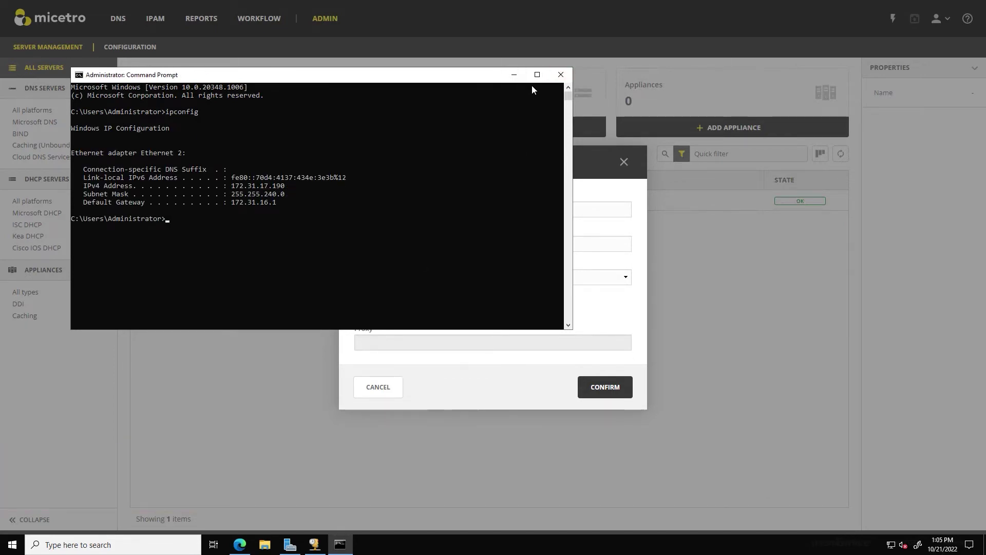
left_click(513, 74)
key("ctrl+v")
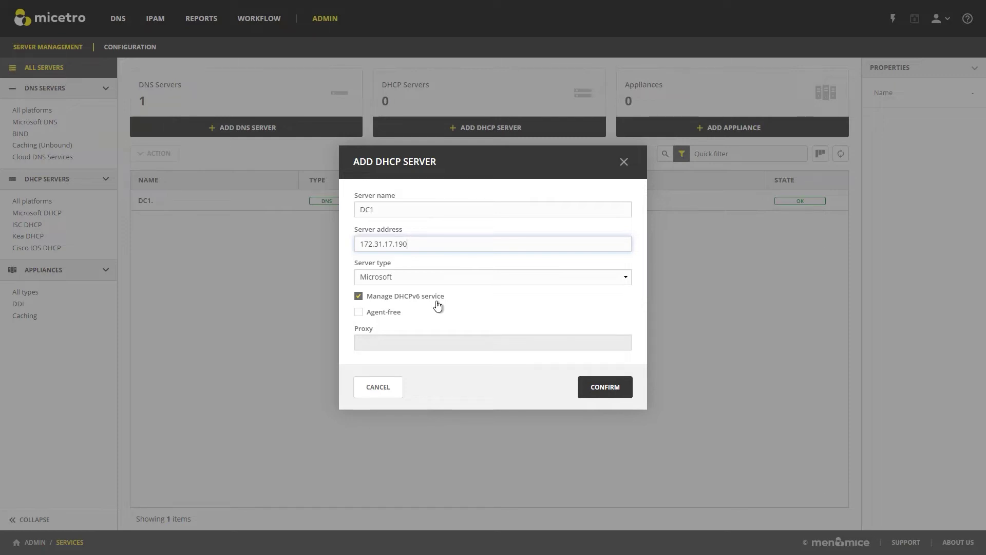
Enable the Agent-free option for the DHCP server and disable it again
left_click(437, 324)
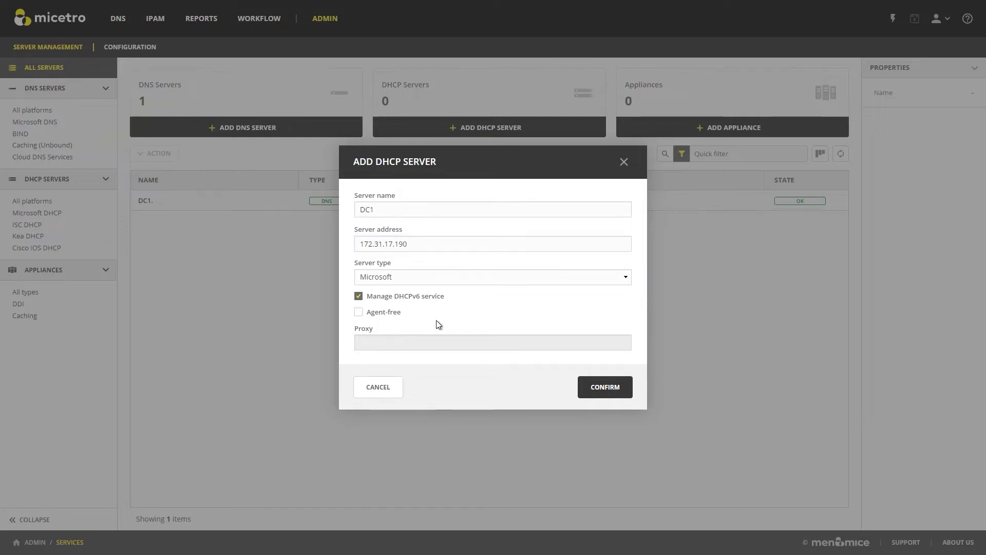
left_click(358, 317)
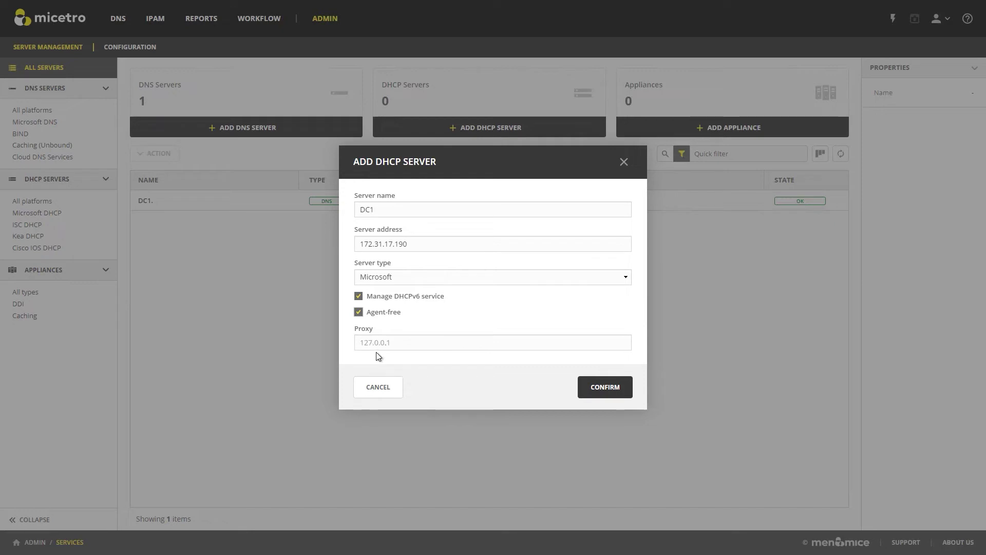
left_click(358, 315)
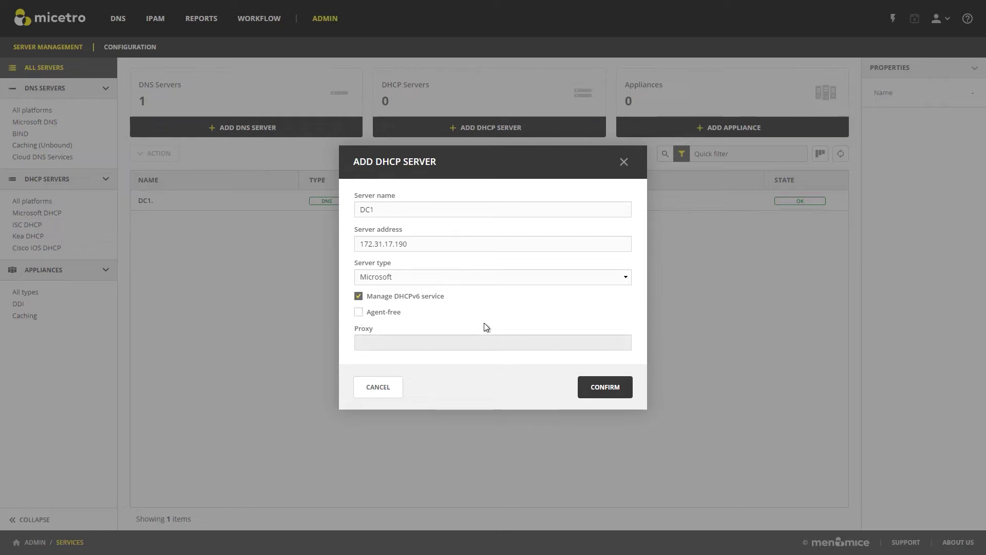
Confirm adding the DHCP server and save it with the comment "First DHCP server"
left_click(616, 390)
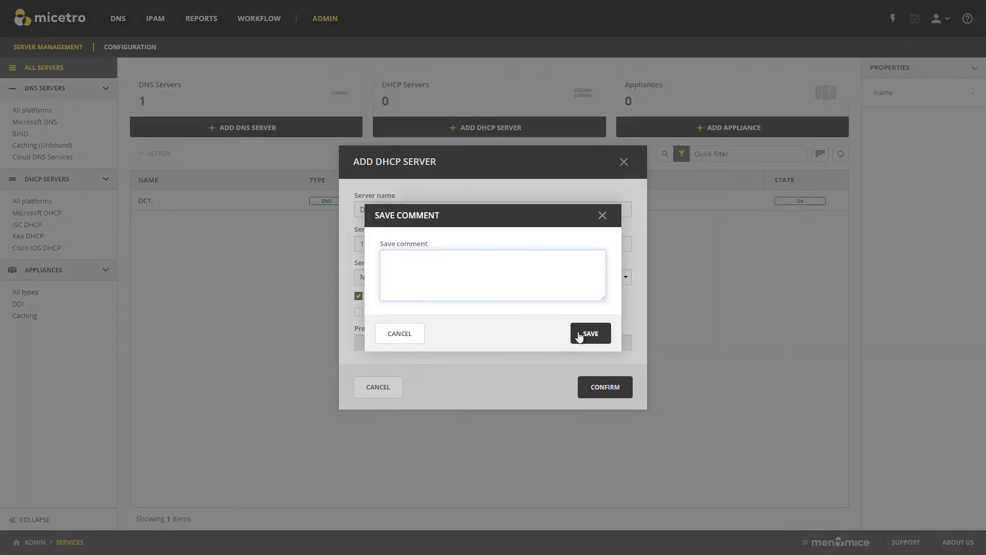
type("First DHCP server")
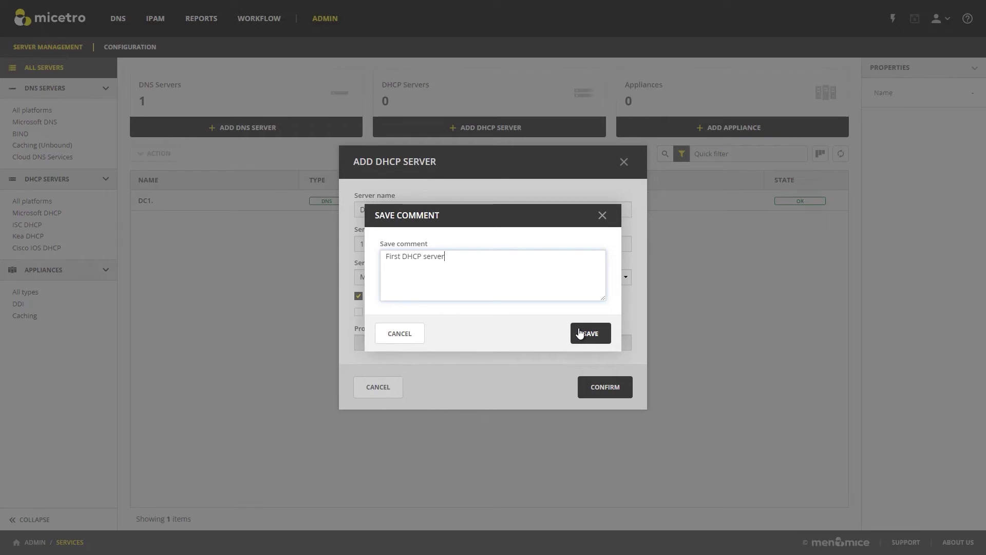
left_click(580, 334)
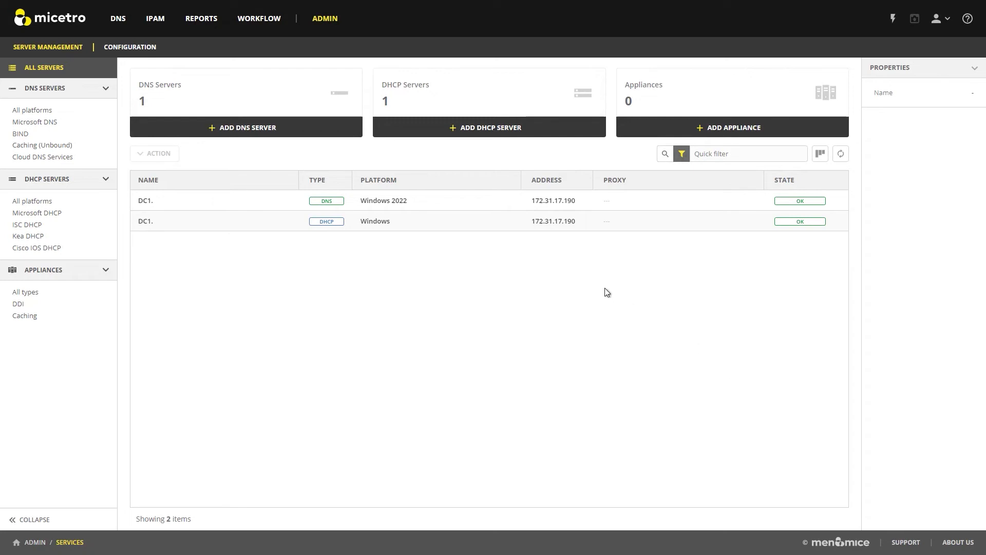
mouse_move(779, 222)
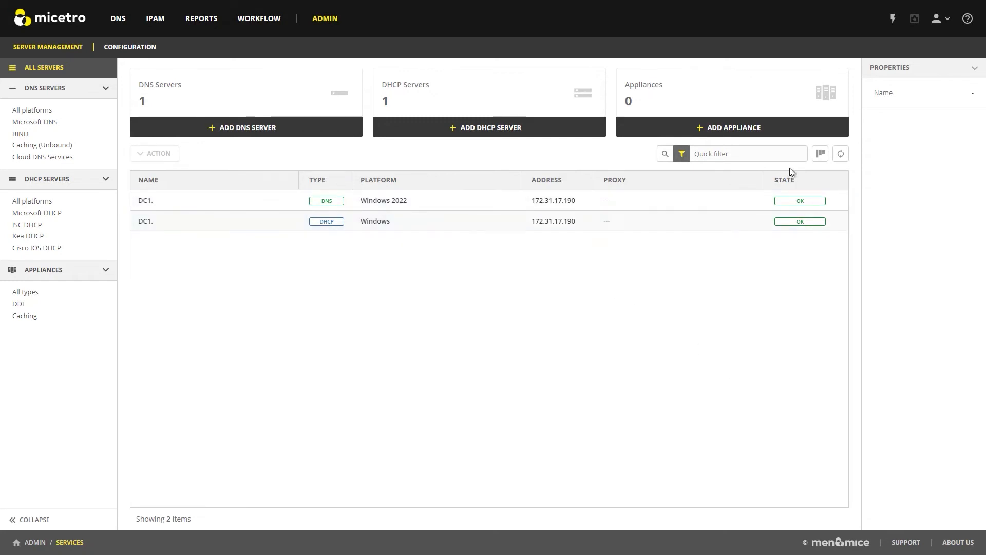
Start a new DHCP scope in the IPAM DHCP scopes list for network 192.168.101.0/24
left_click(156, 20)
left_click(41, 109)
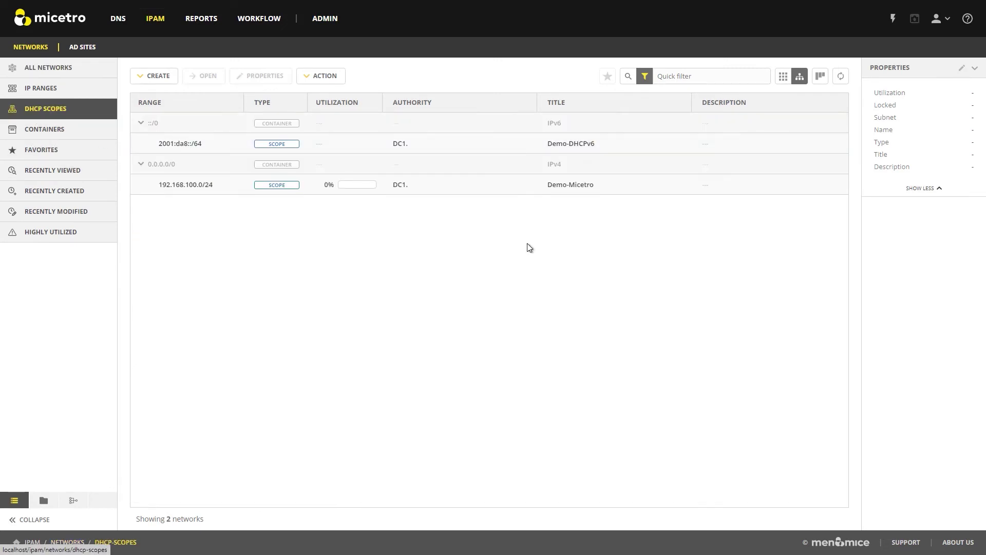
left_click(154, 76)
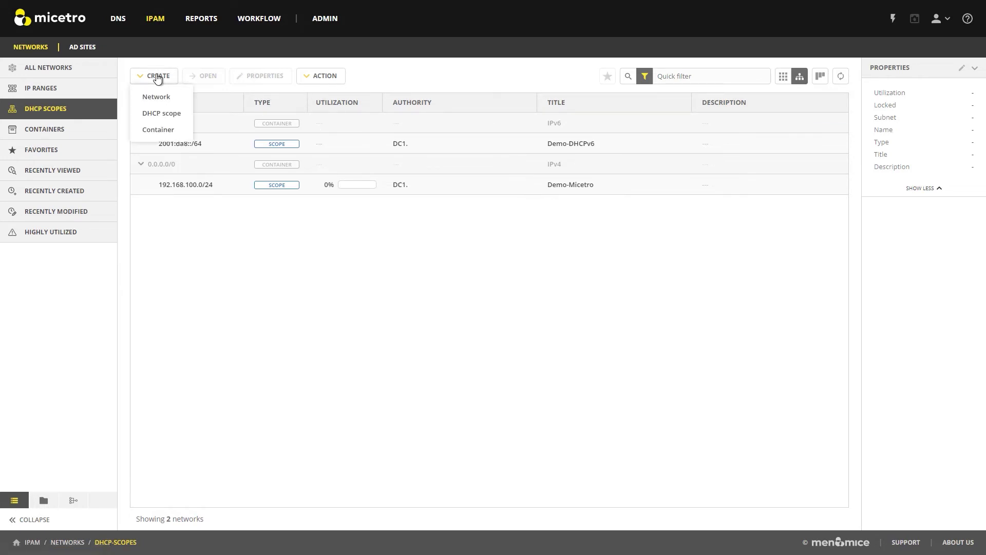
left_click(161, 114)
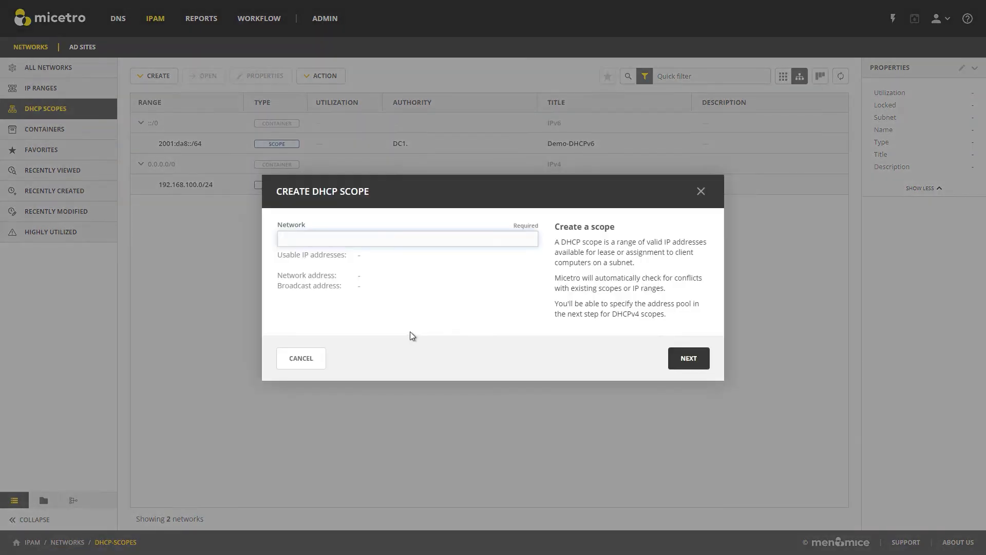
type("192.168.101.0/24")
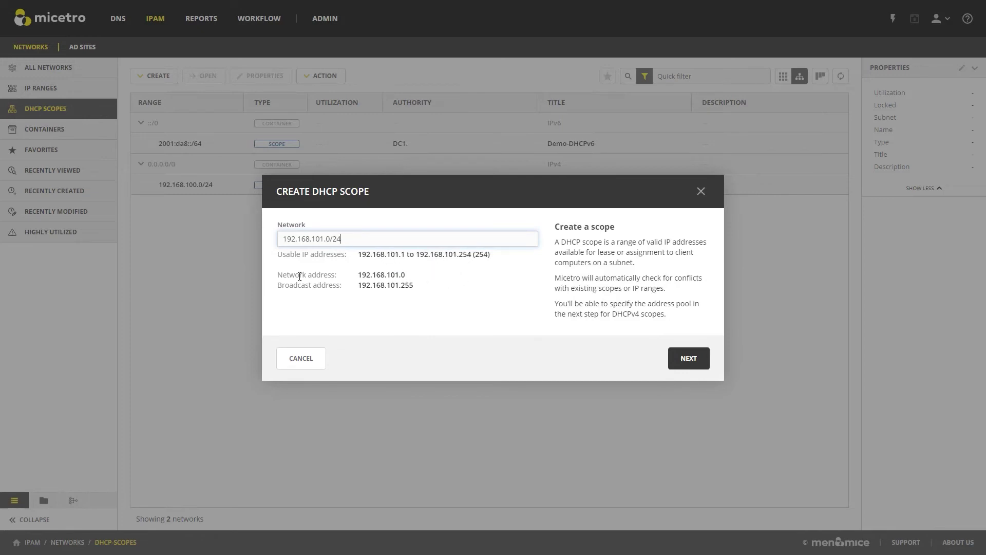
left_click(689, 358)
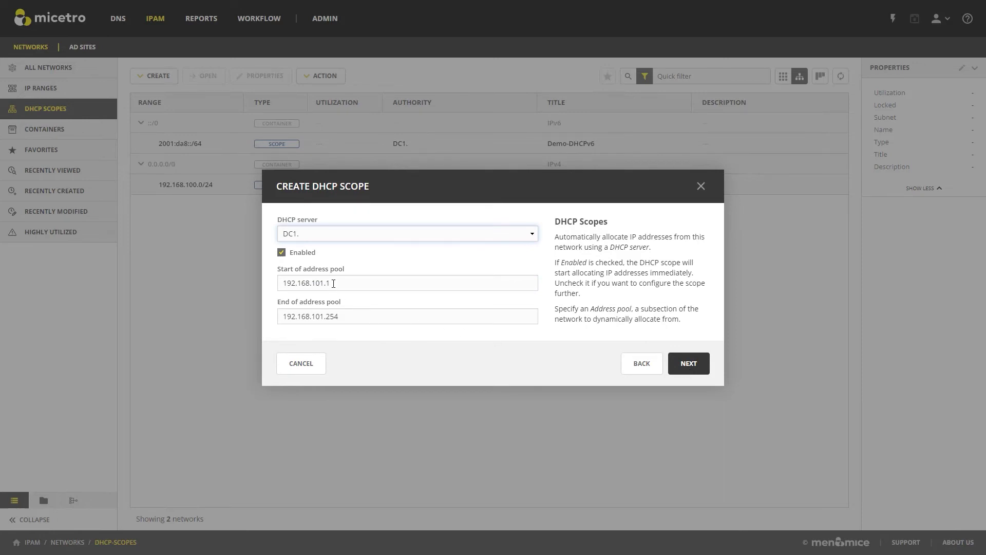
Set the new scope's address pool to run from 192.168.101.5 to 192.168.101.250
type("5")
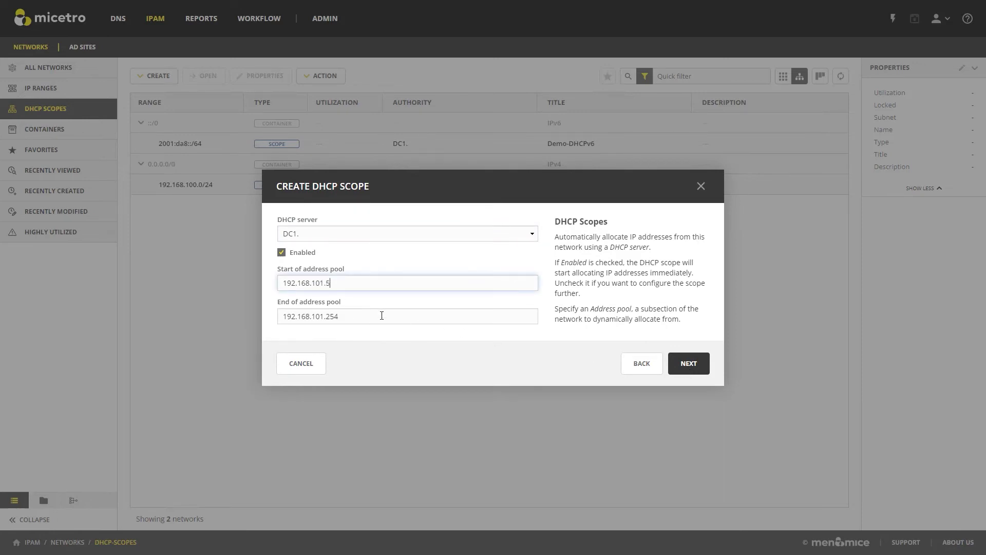
left_click_drag(340, 316, 329, 319)
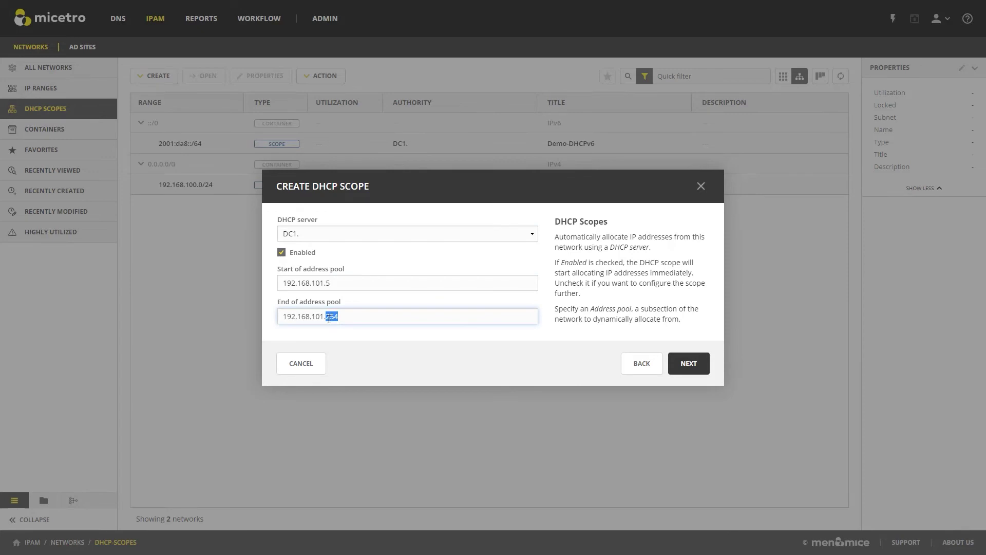
type("250")
left_click(689, 363)
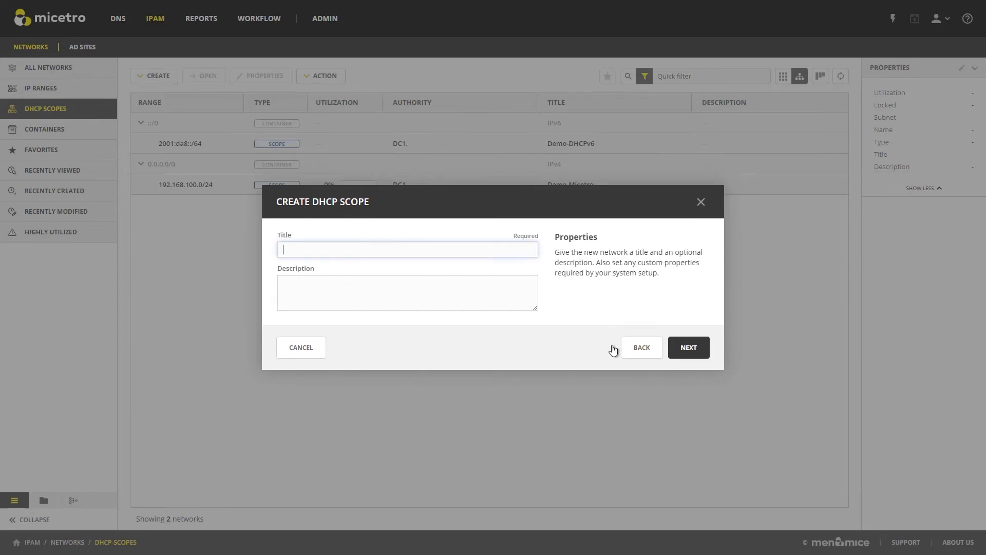
Title the new scope "Demo2", finish creating it and save the change
type("Demo2")
left_click(702, 353)
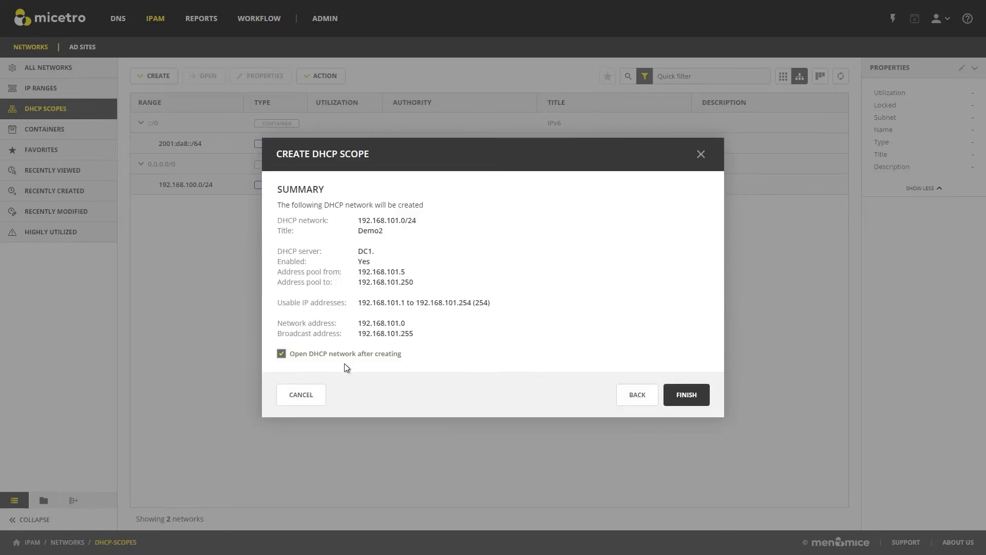
left_click(677, 396)
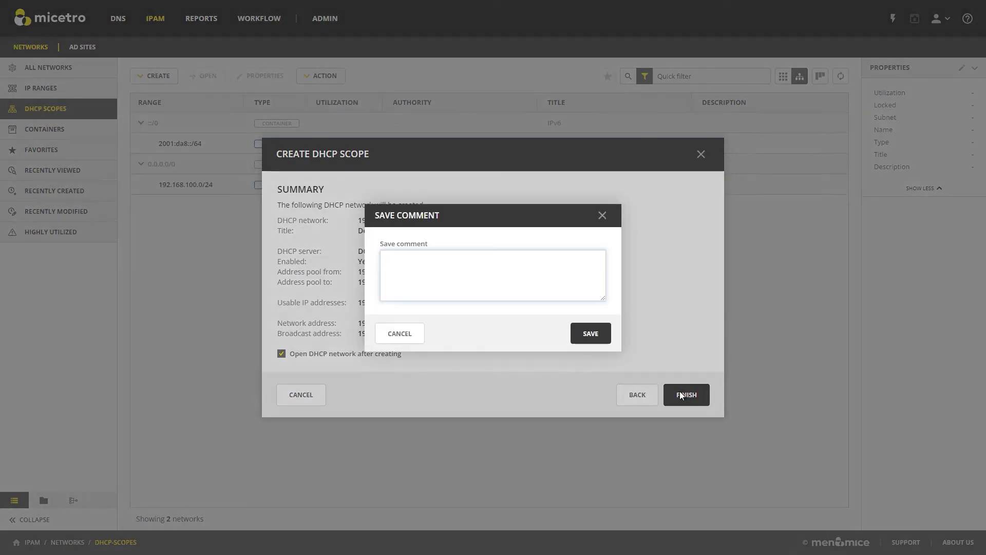
left_click(609, 341)
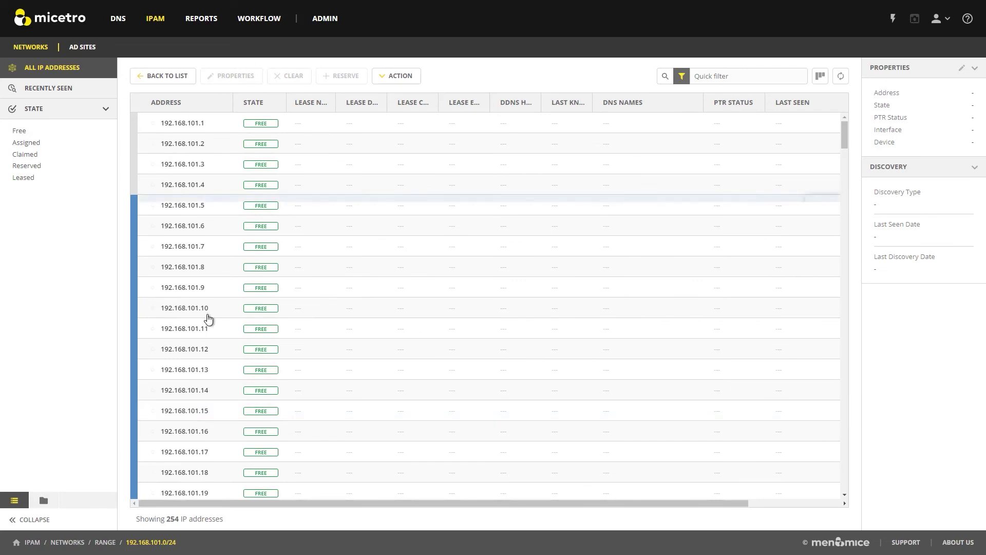
Look through the new scope's IP addresses and return to the list of DHCP scopes
scroll(210, 321, "down", 9)
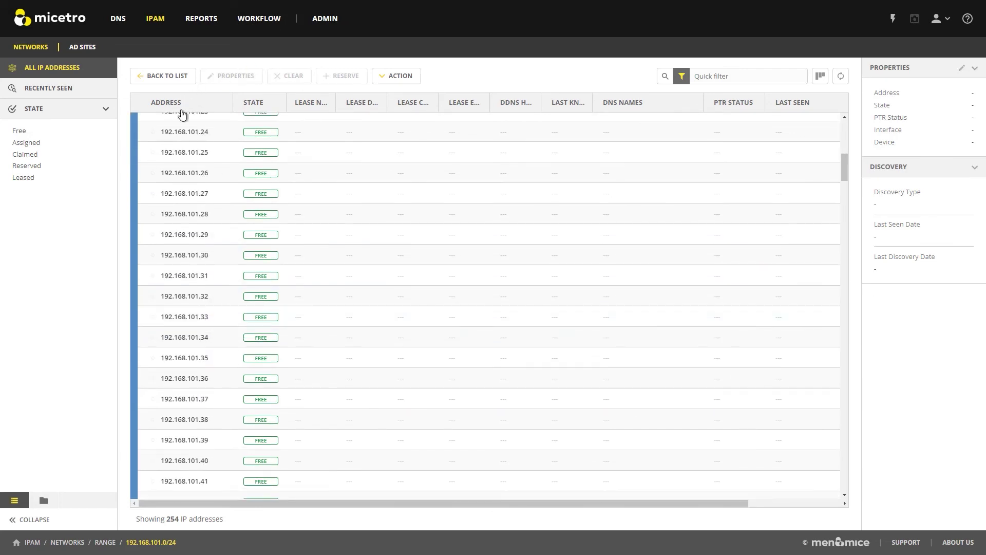
left_click(174, 78)
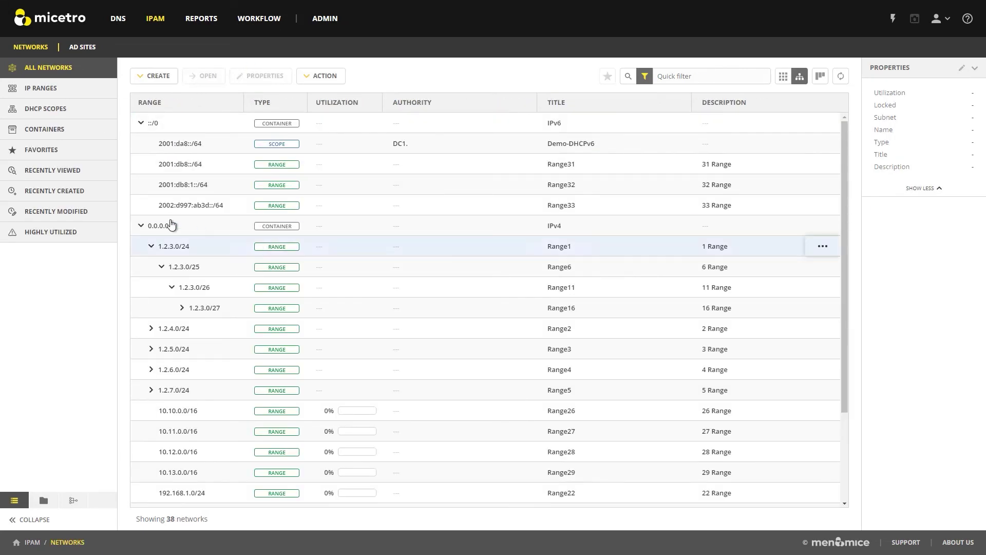
left_click(46, 108)
View the DHCP pools and the exclusion form of the 192.168.101.0/24 scope, and close both without adding an exclusion
left_click(831, 205)
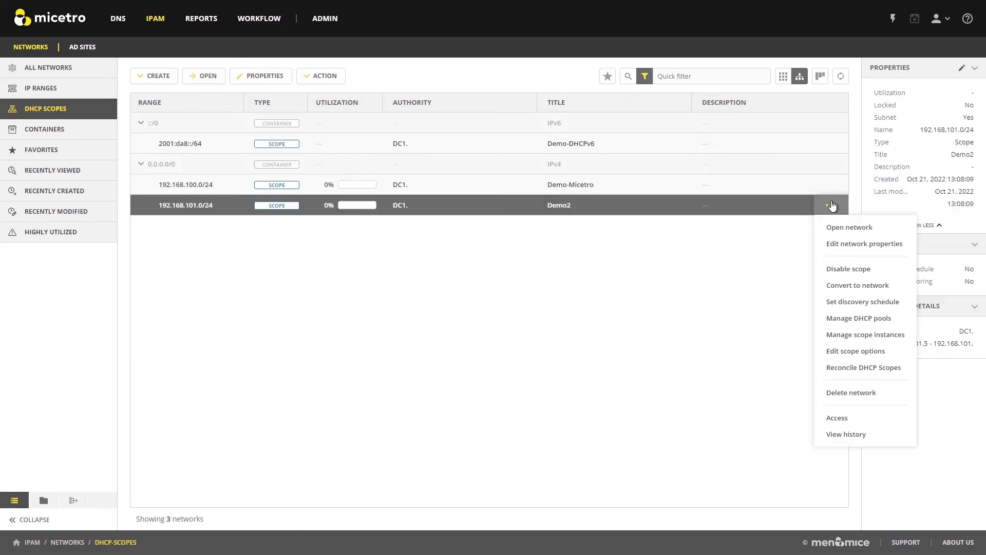
left_click(854, 319)
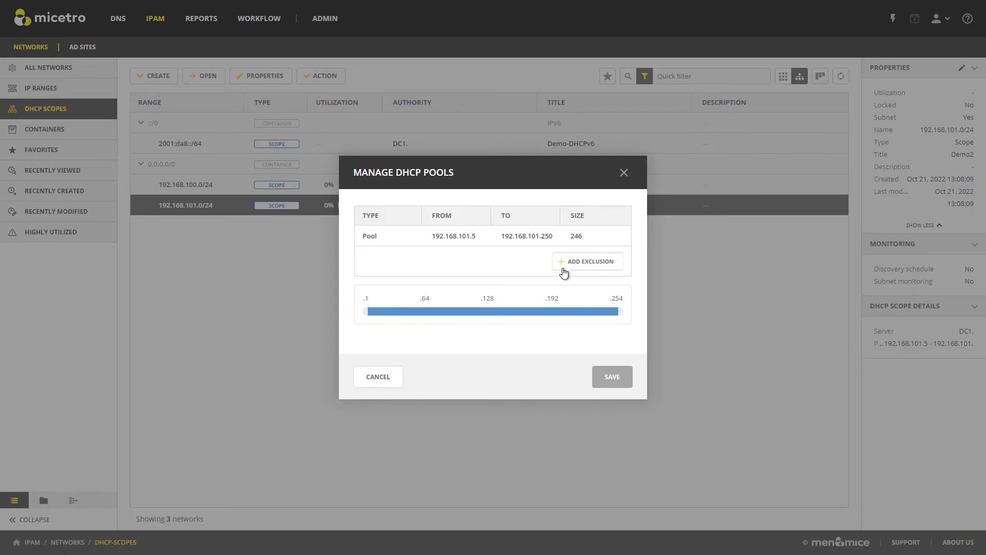
left_click(585, 264)
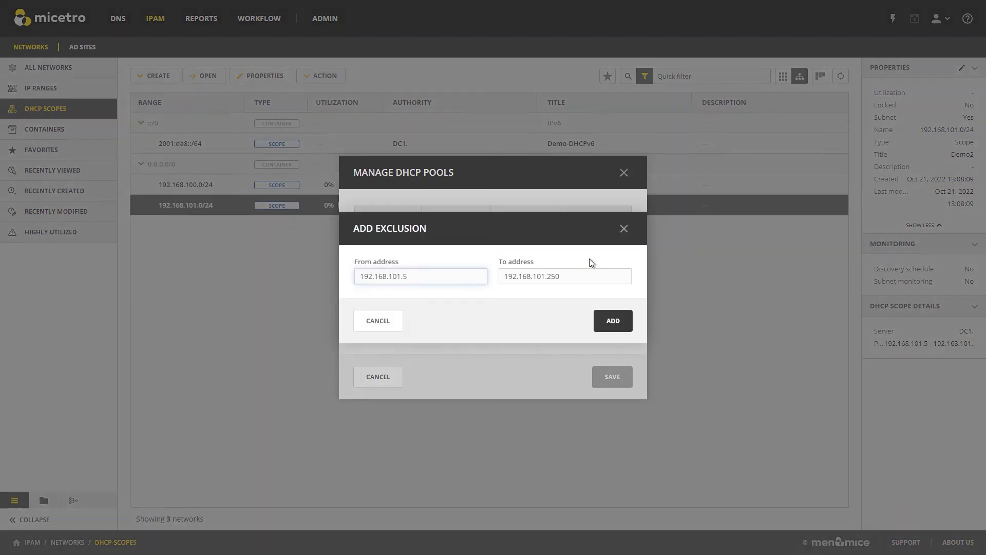
left_click(623, 229)
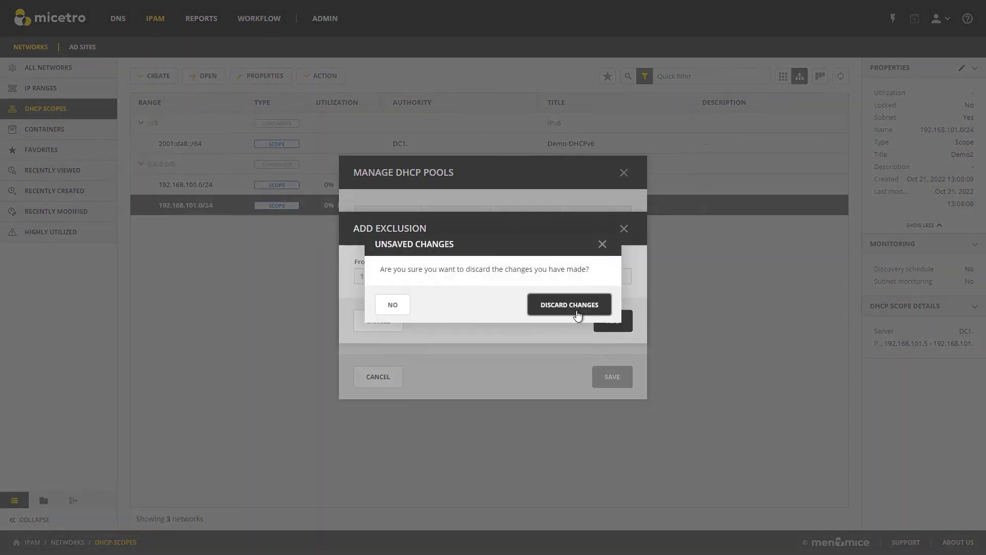
left_click(576, 308)
left_click(624, 173)
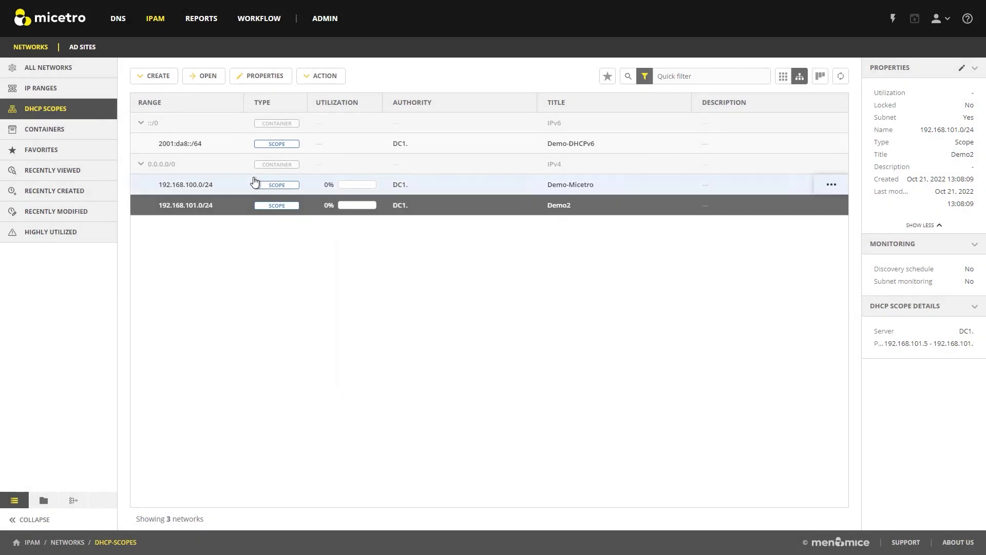
Open the 192.168.100.0/24 scope and examine which addresses belong to its exclusion range and address pool
double_click(200, 184)
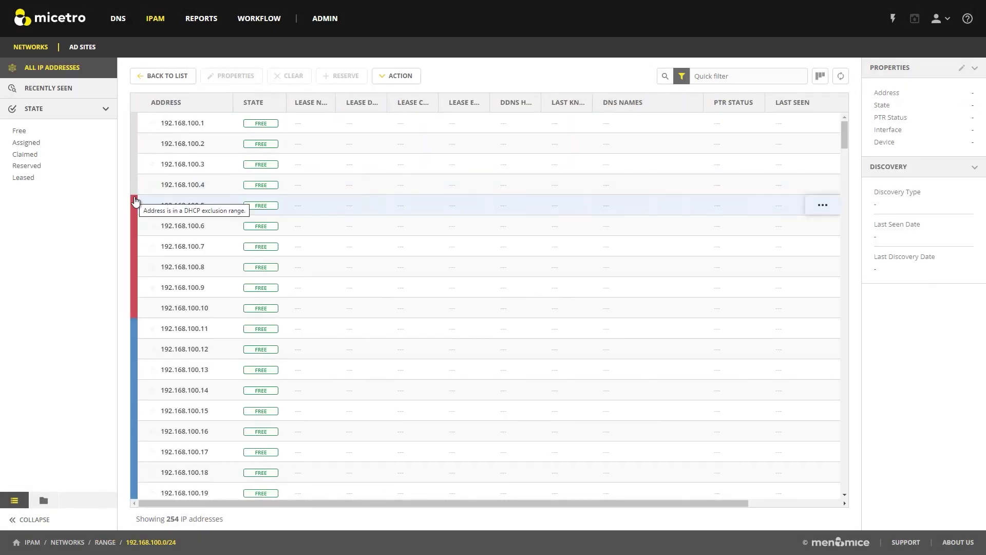
left_click(139, 206)
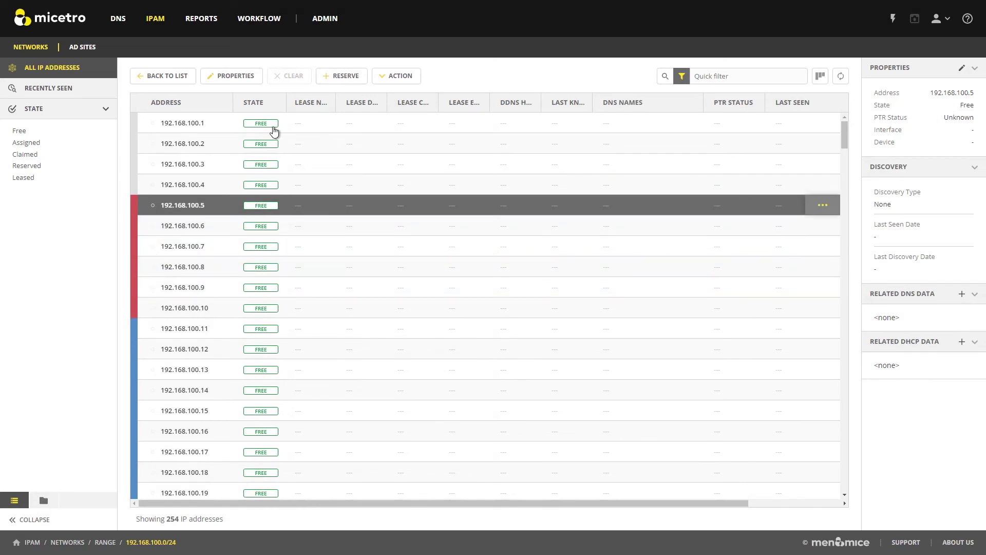
mouse_move(132, 295)
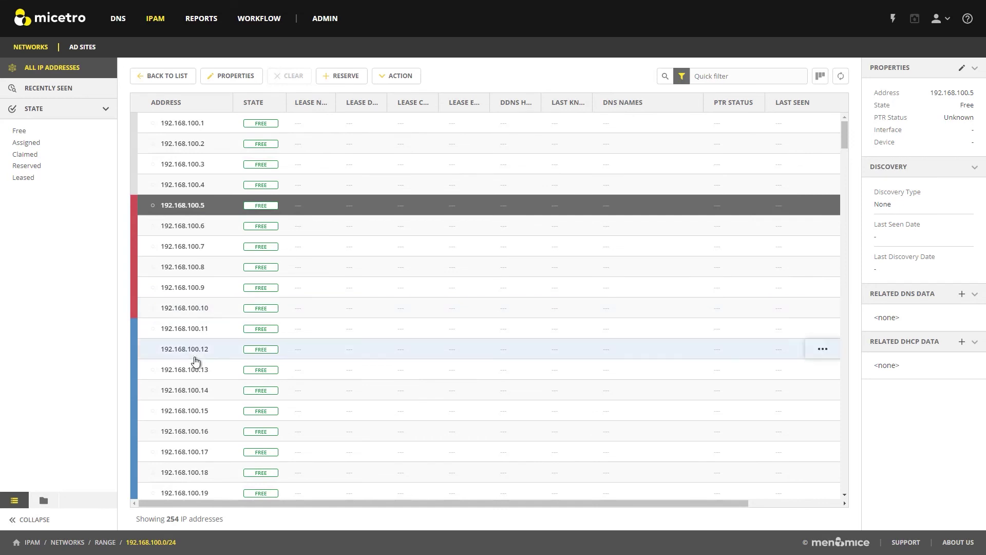
scroll(199, 363, "down", 10)
scroll(199, 363, "down", 20)
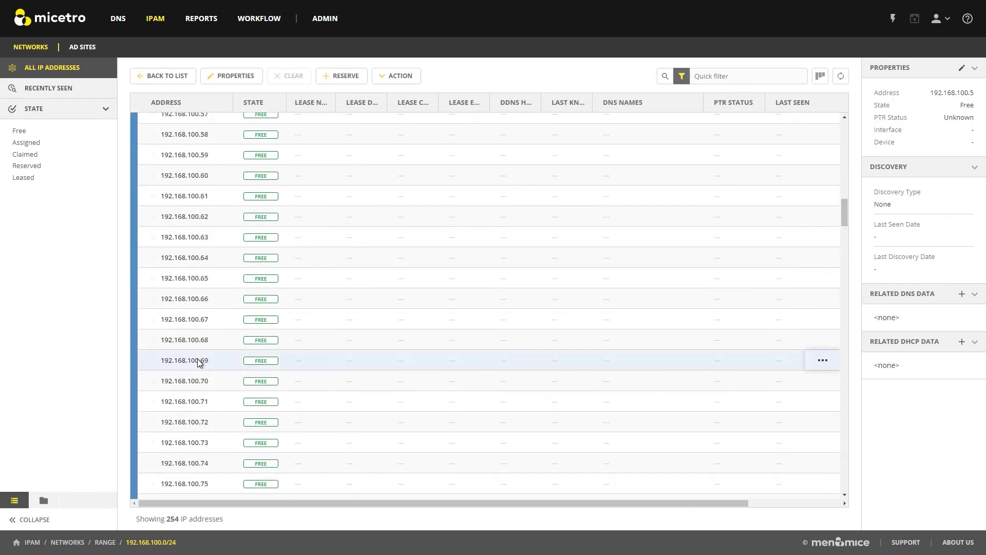
scroll(199, 362, "down", 14)
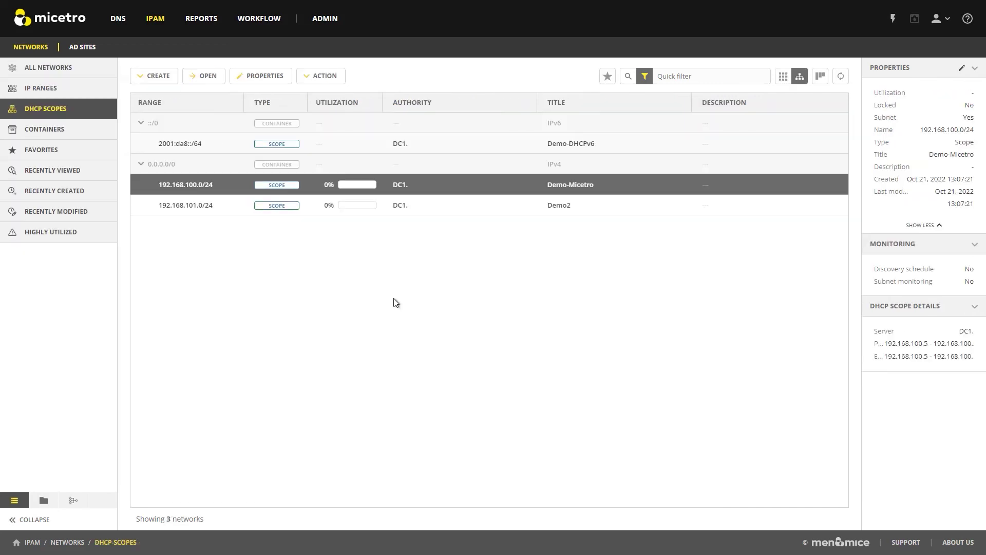
Display the available actions for the IPv6 scope 2001:da8::/64
left_click(221, 149)
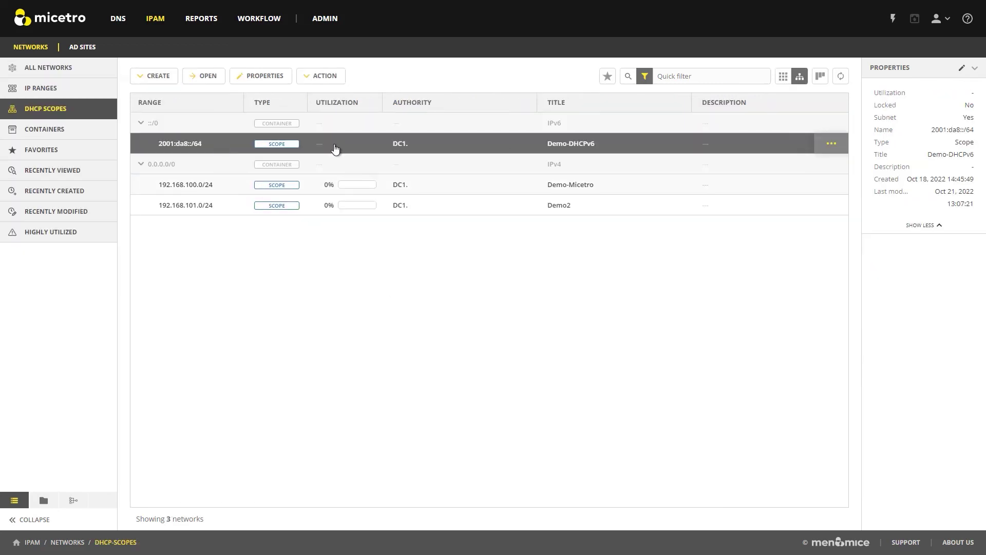
left_click(832, 144)
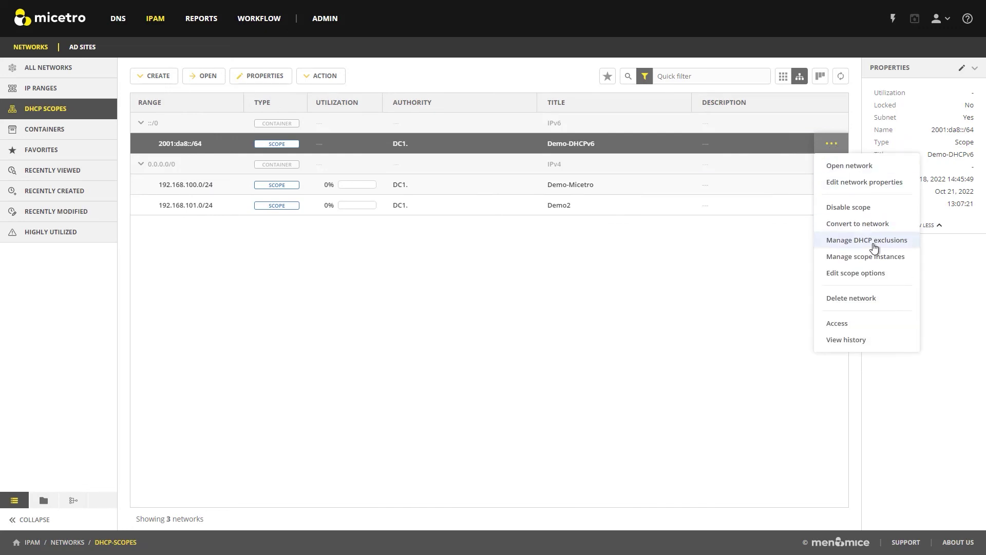